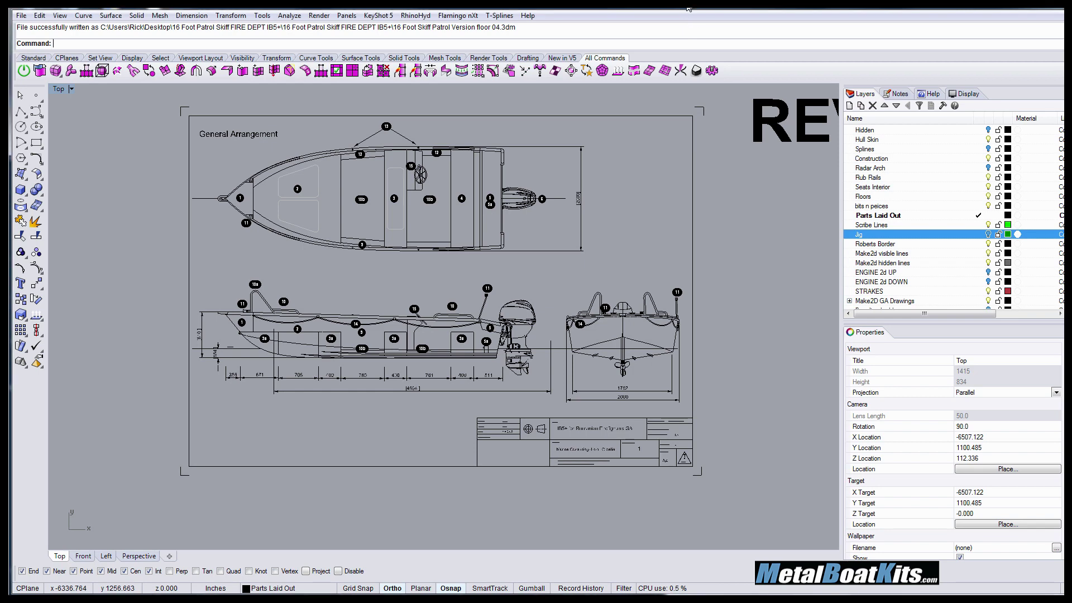
Step: Move the view to the Alternate GA sheet and start the File > Print setup for Adobe PDF
scroll(635, 305, down, 6)
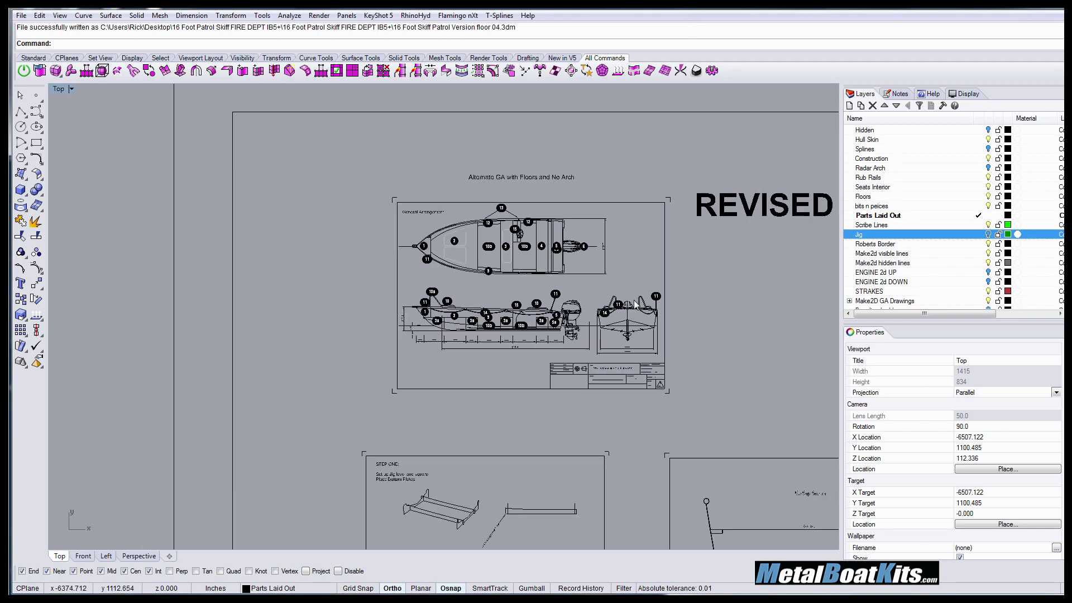
right_drag(669, 297, 661, 236)
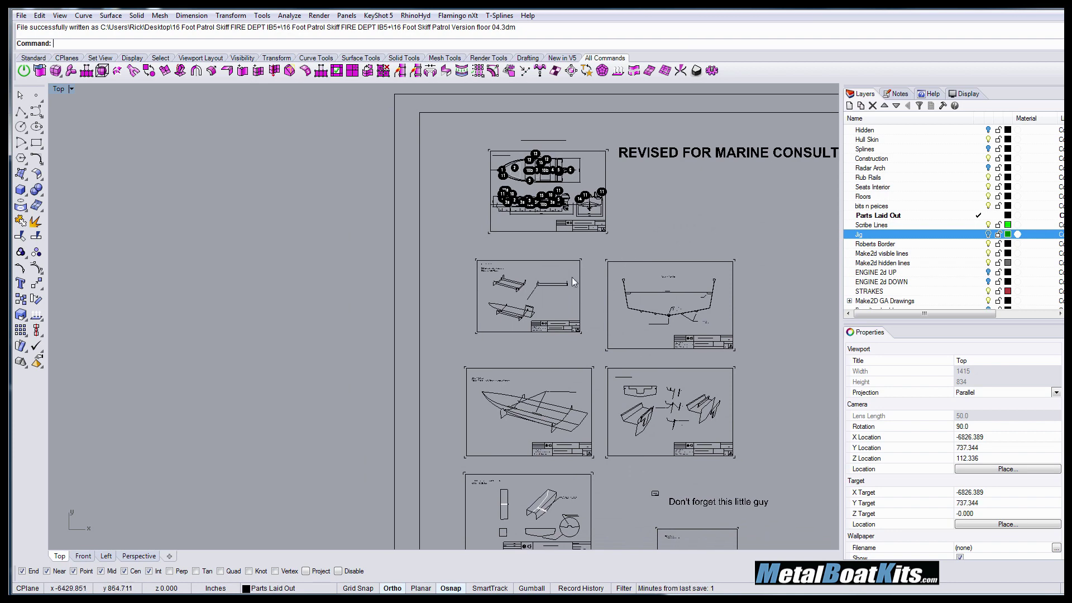
scroll(525, 286, up, 5)
scroll(531, 287, up, 4)
scroll(530, 286, down, 4)
right_drag(531, 287, 514, 539)
scroll(549, 275, up, 8)
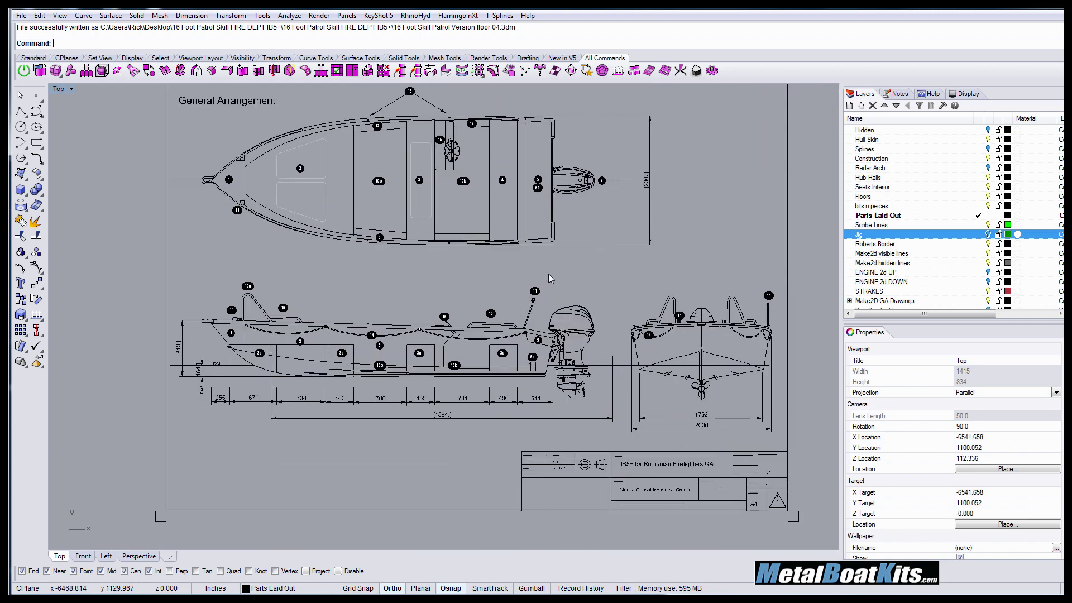
scroll(561, 267, down, 2)
right_drag(577, 258, 559, 285)
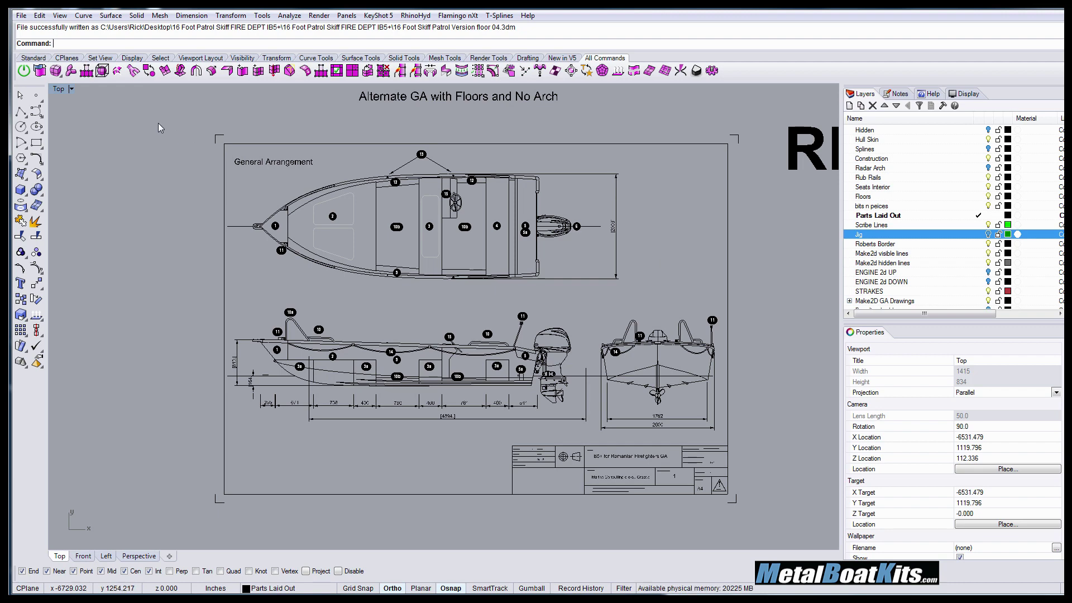
click(22, 16)
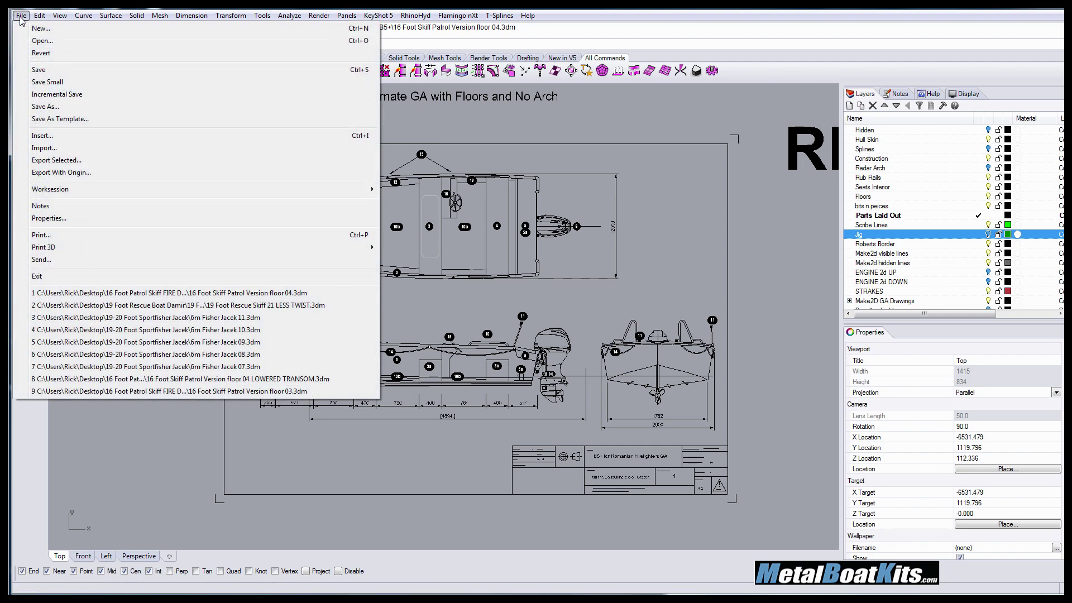
click(49, 235)
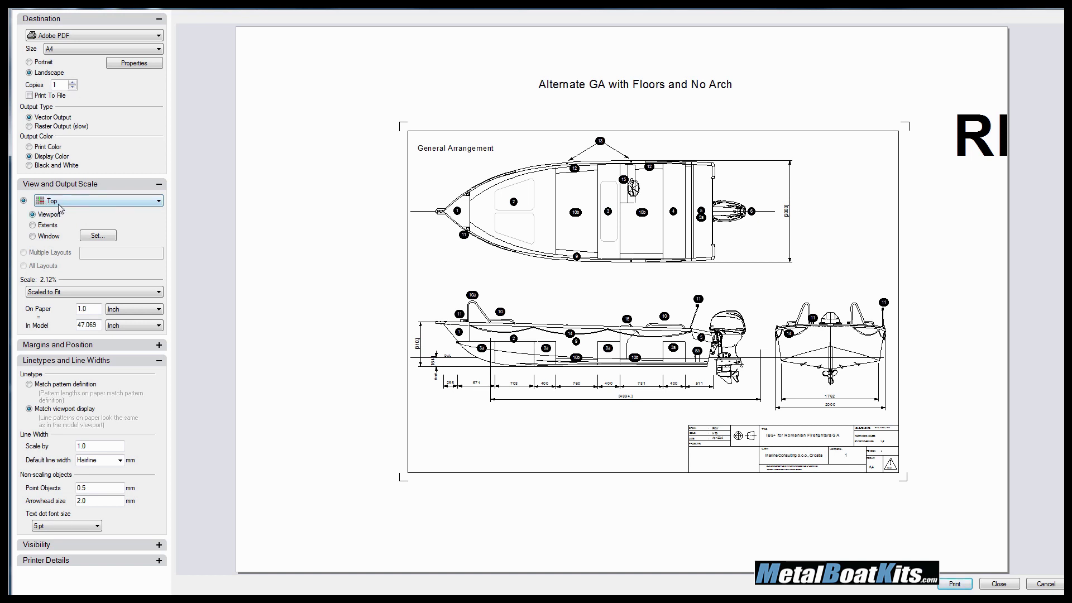
Step: Set the print area to a window from the frame's top-left to bottom-right corner
click(32, 237)
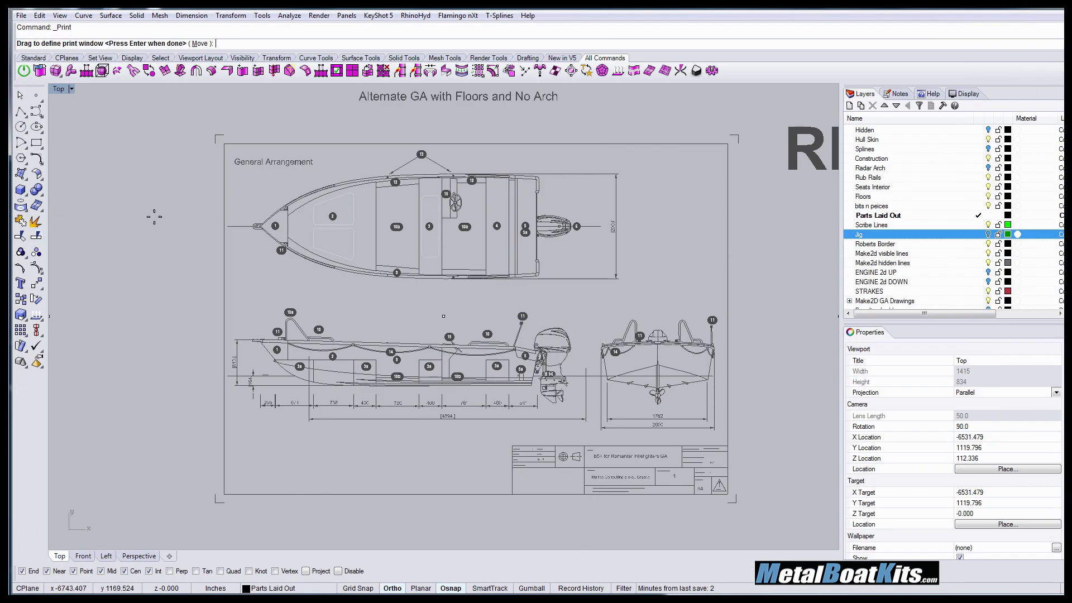
click(214, 134)
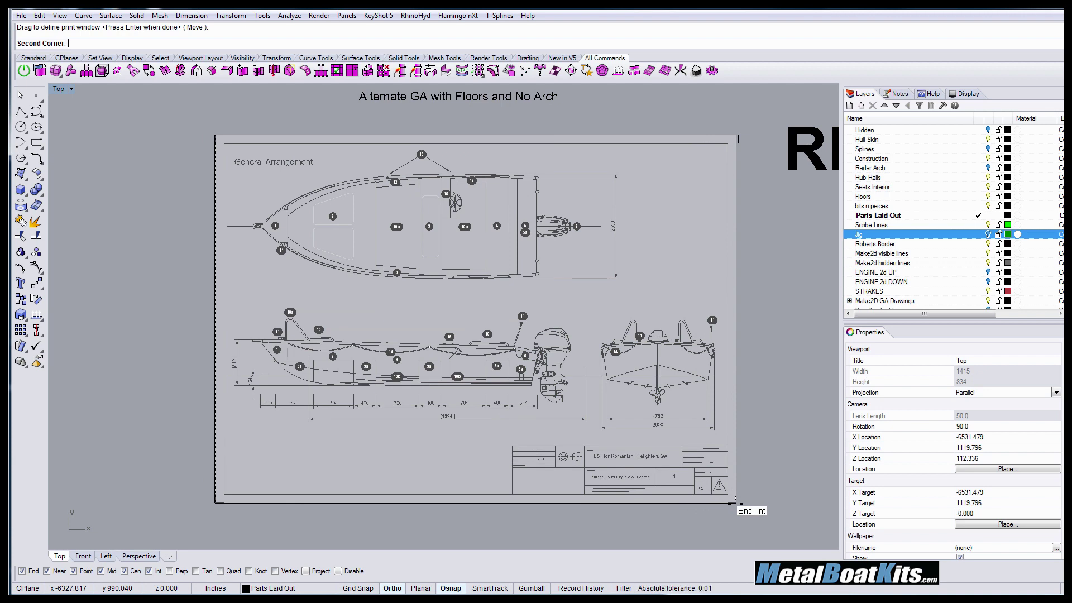
click(735, 501)
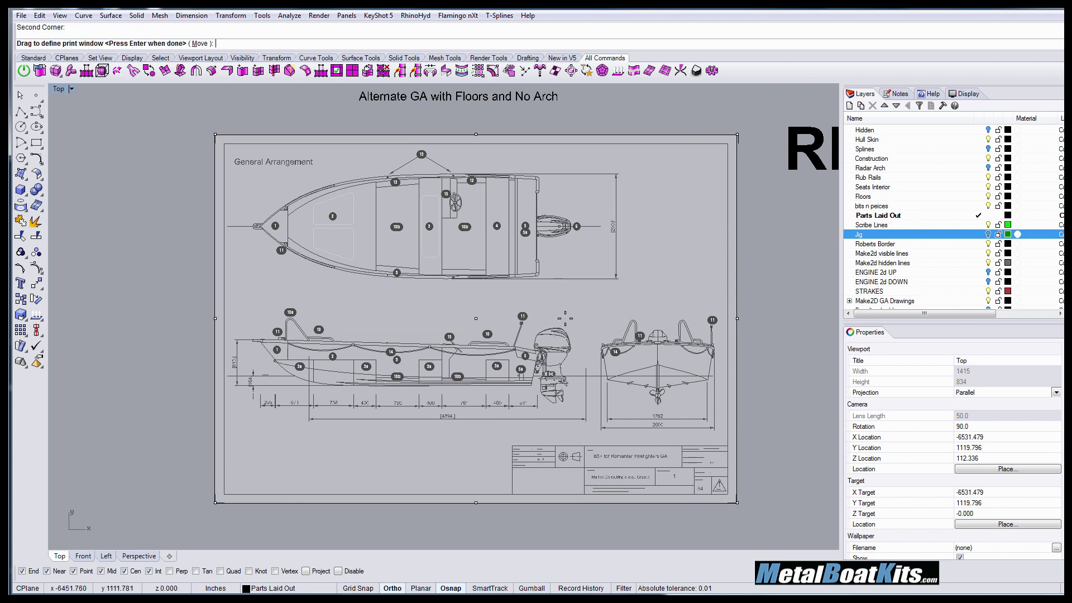
key(Return)
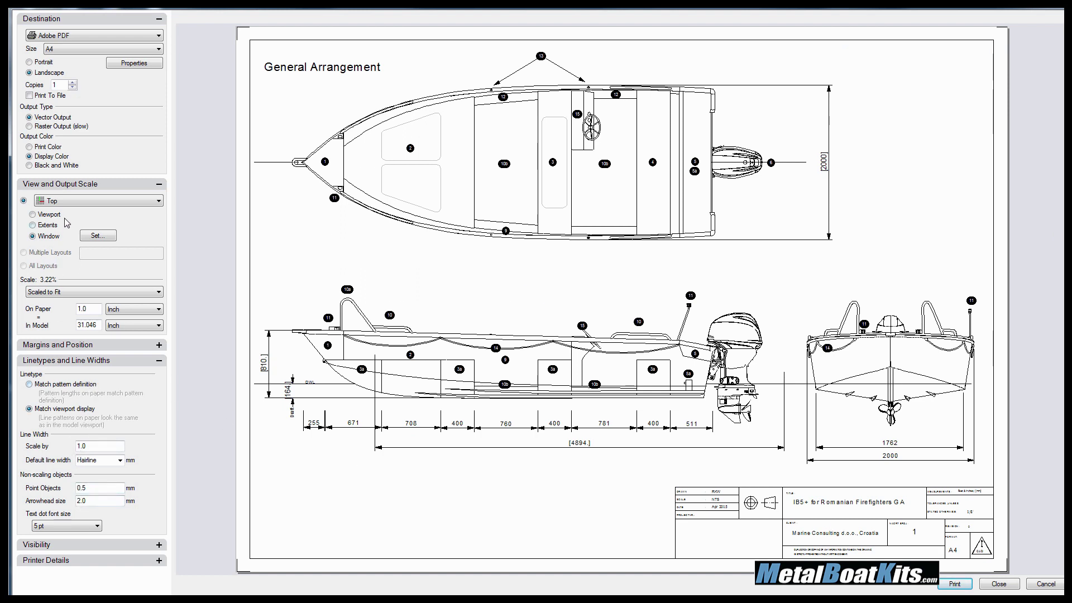
Step: Choose Press Quality as the default Adobe PDF conversion setting in the printer properties
click(134, 64)
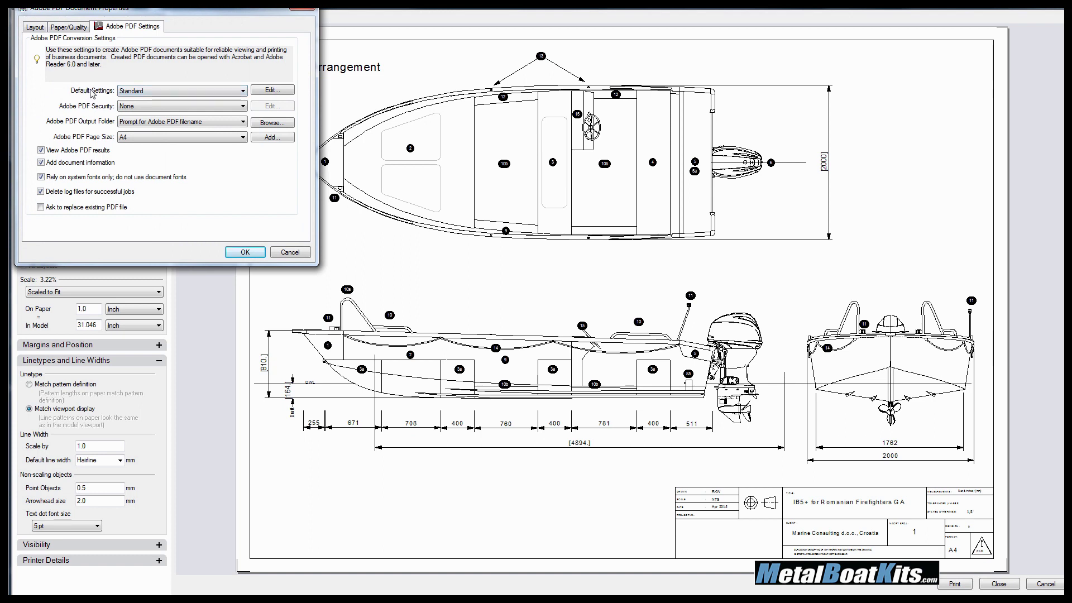
click(242, 92)
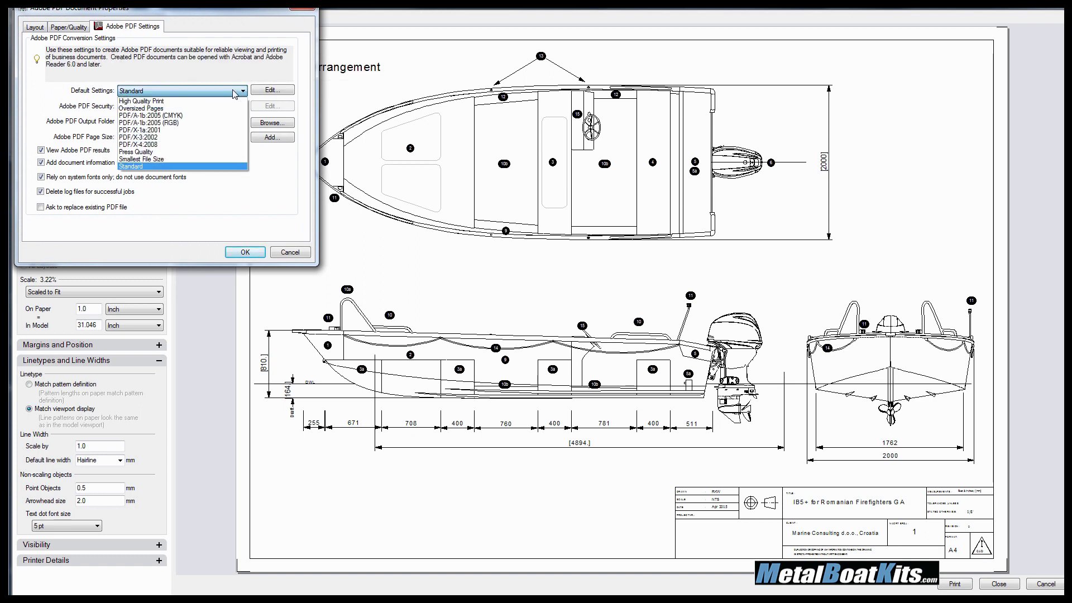
click(142, 153)
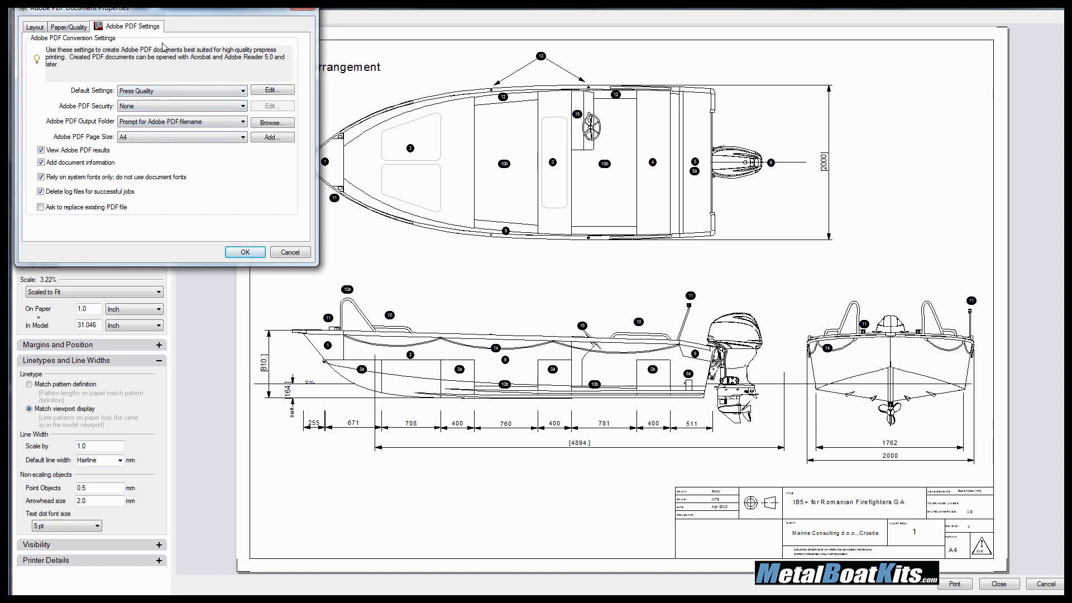
click(244, 253)
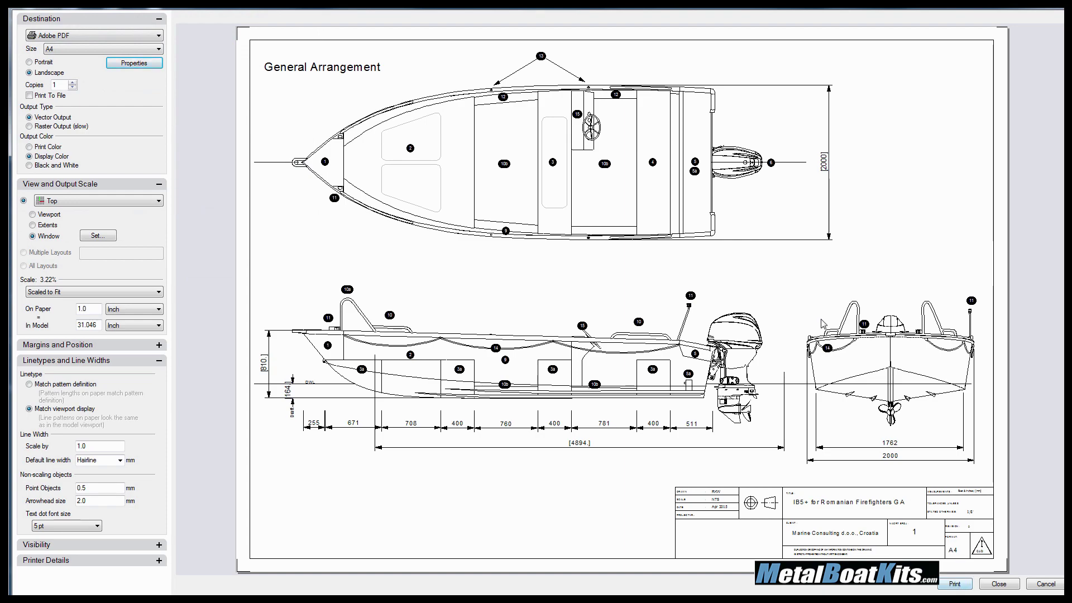
Step: Print to '16PB GA 5 With Floors Rev3.pdf' in 16 Foot Patrol Skiff FIRE DEPT IB5+ > GA Drawings Revised Marine Consulting
click(955, 583)
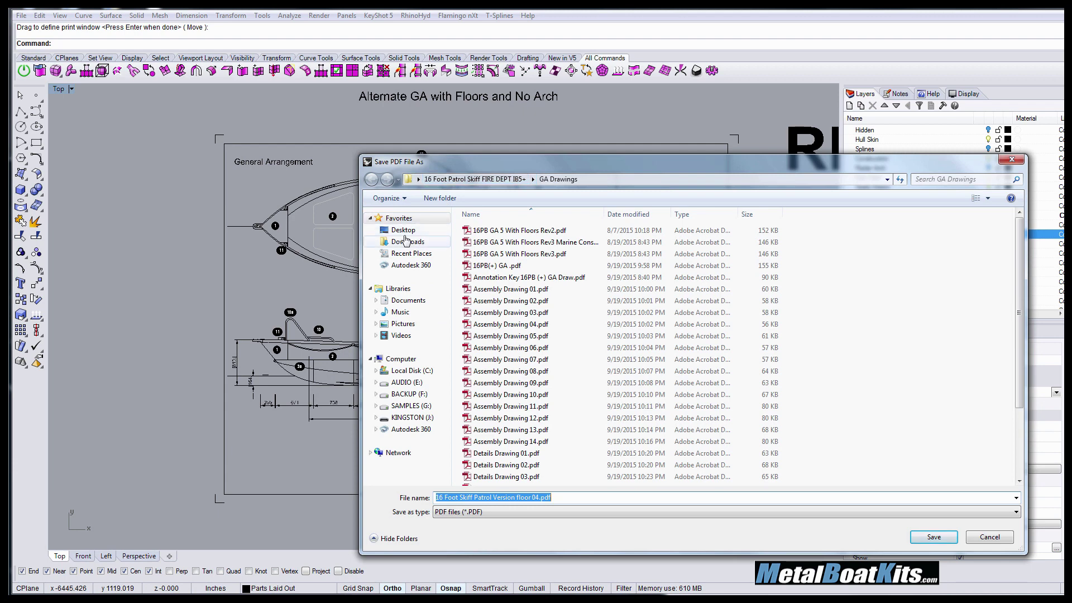
click(402, 230)
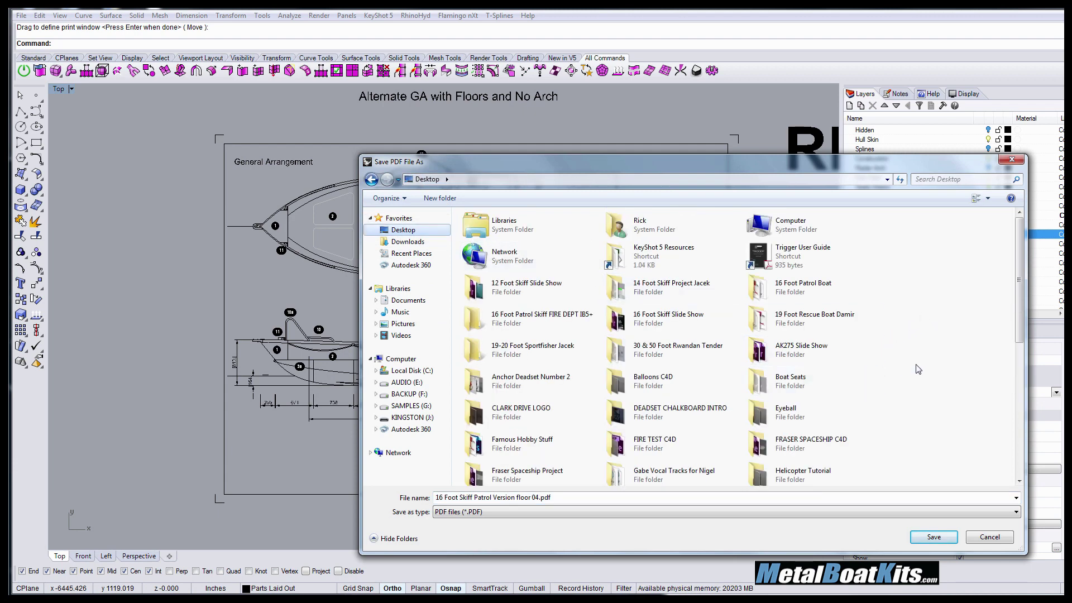
drag(1020, 311, 1025, 338)
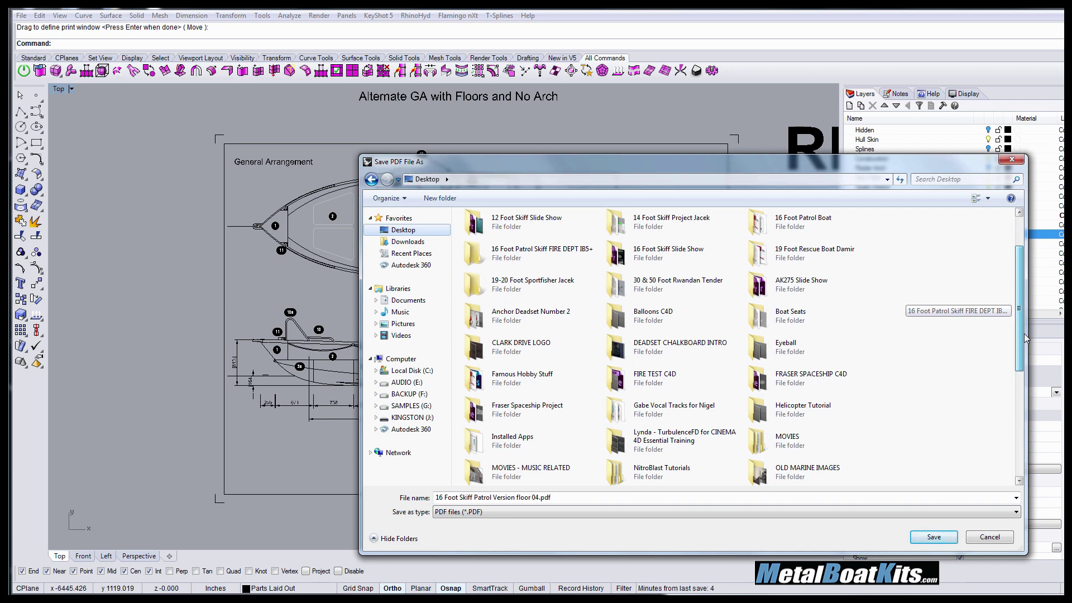
double_click(540, 251)
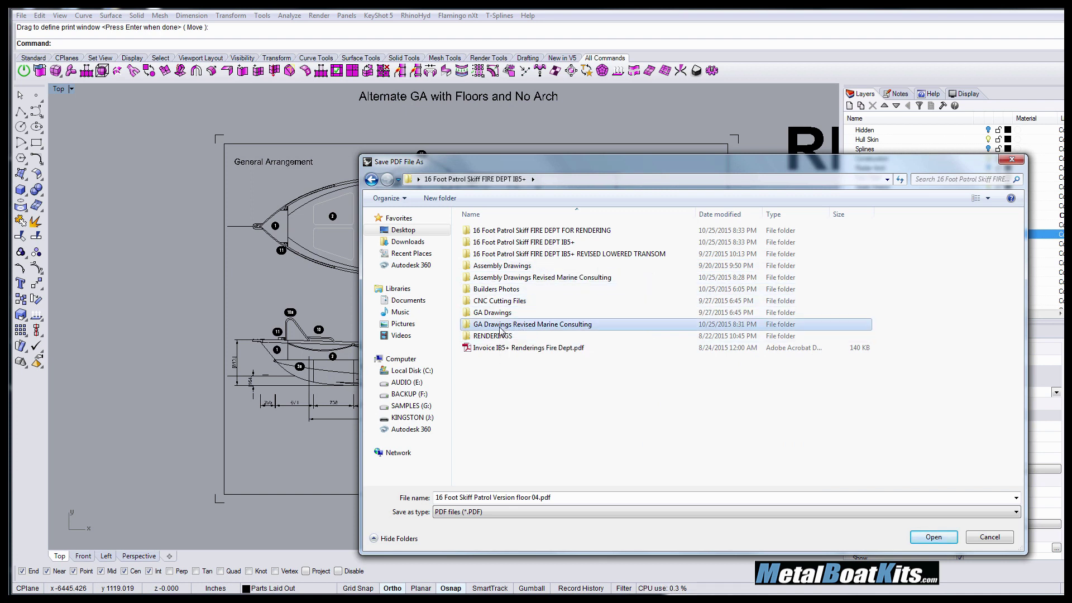
double_click(500, 329)
click(567, 497)
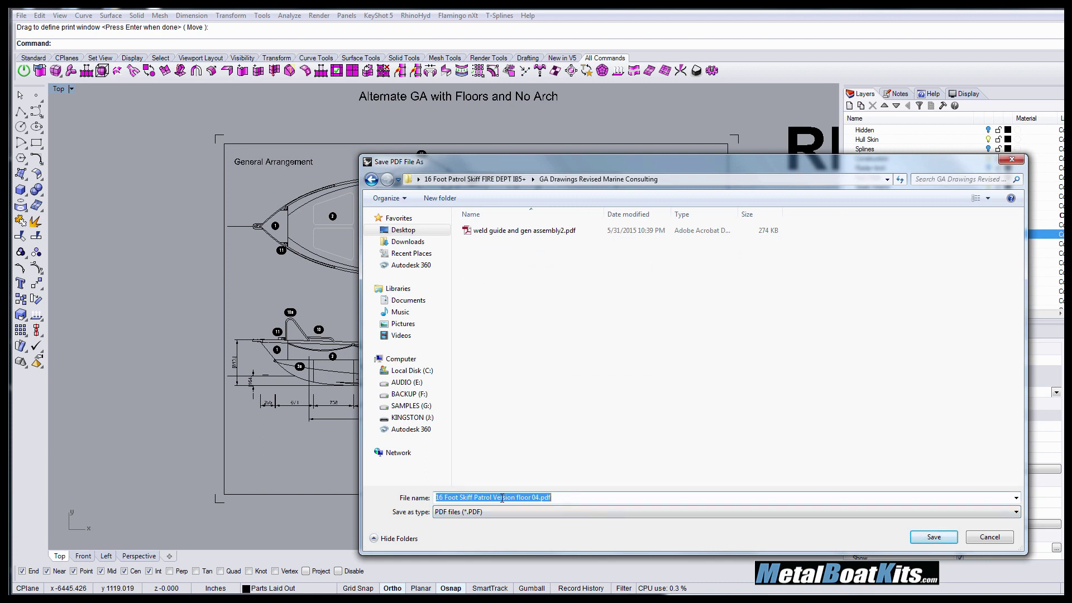
right_click(483, 501)
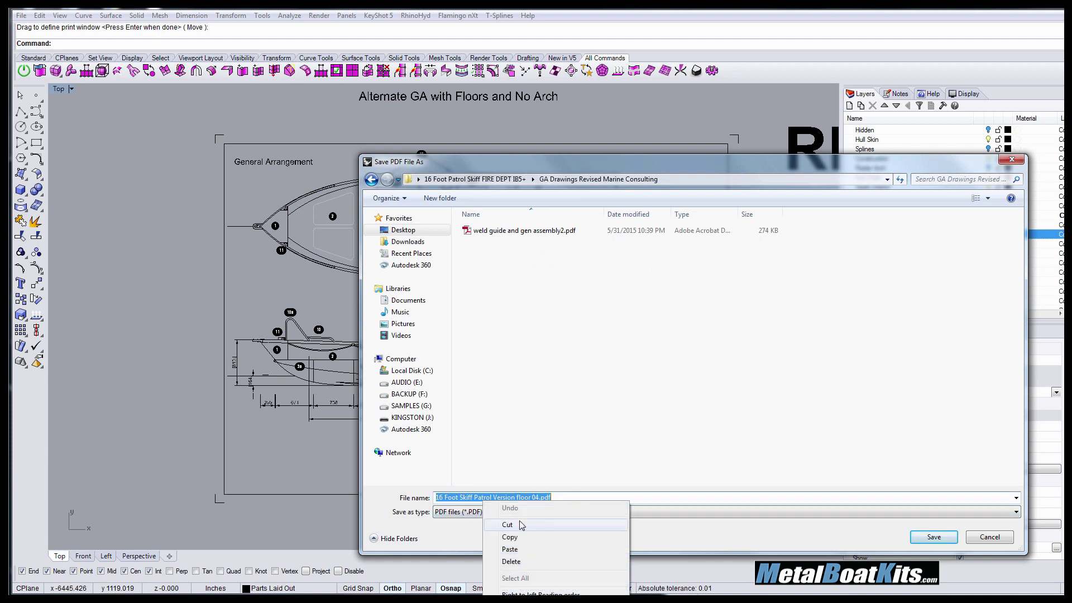
click(510, 550)
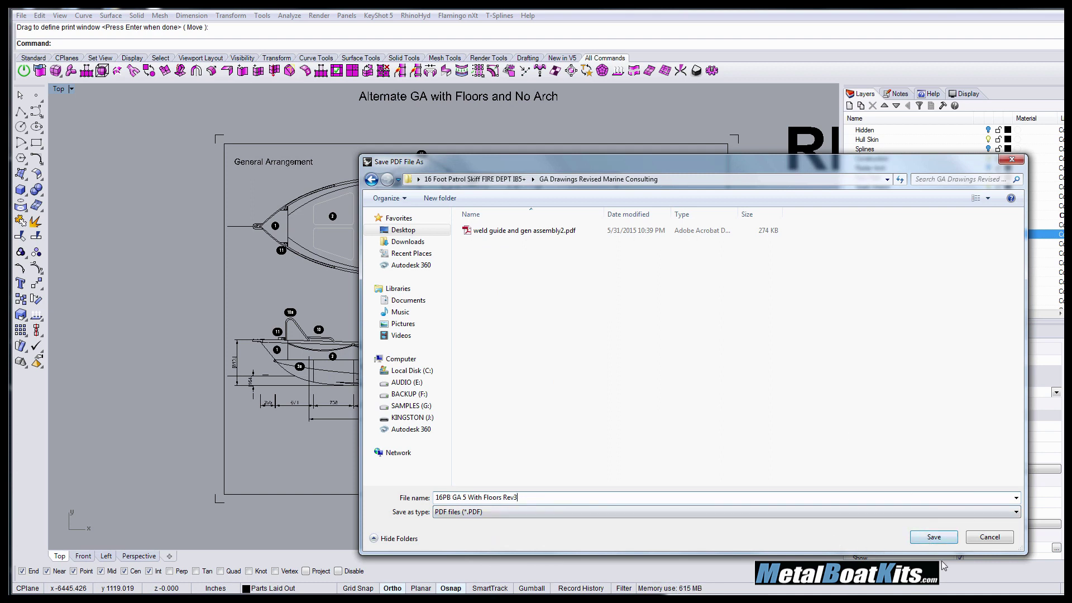
click(936, 538)
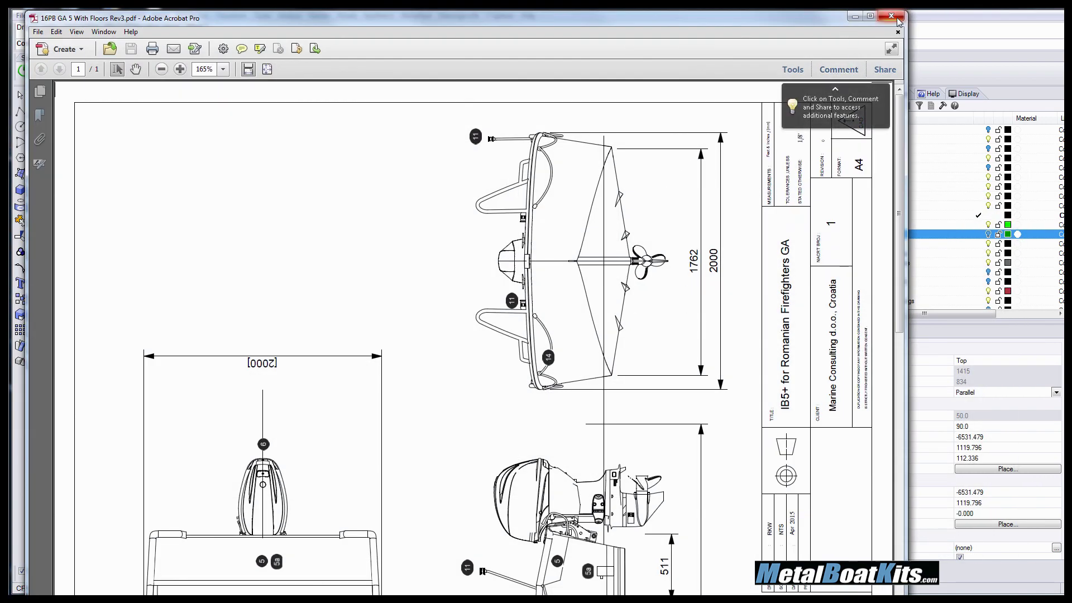
Step: Widen the Acrobat window and rotate the page view clockwise so the drawing stands upright
drag(904, 12, 1060, 0)
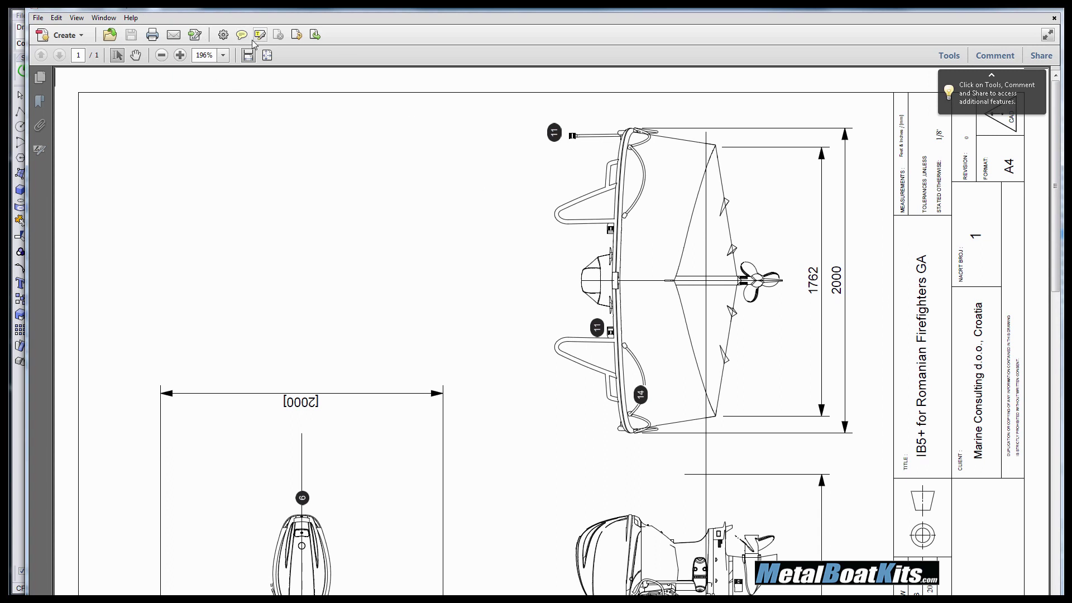
click(104, 18)
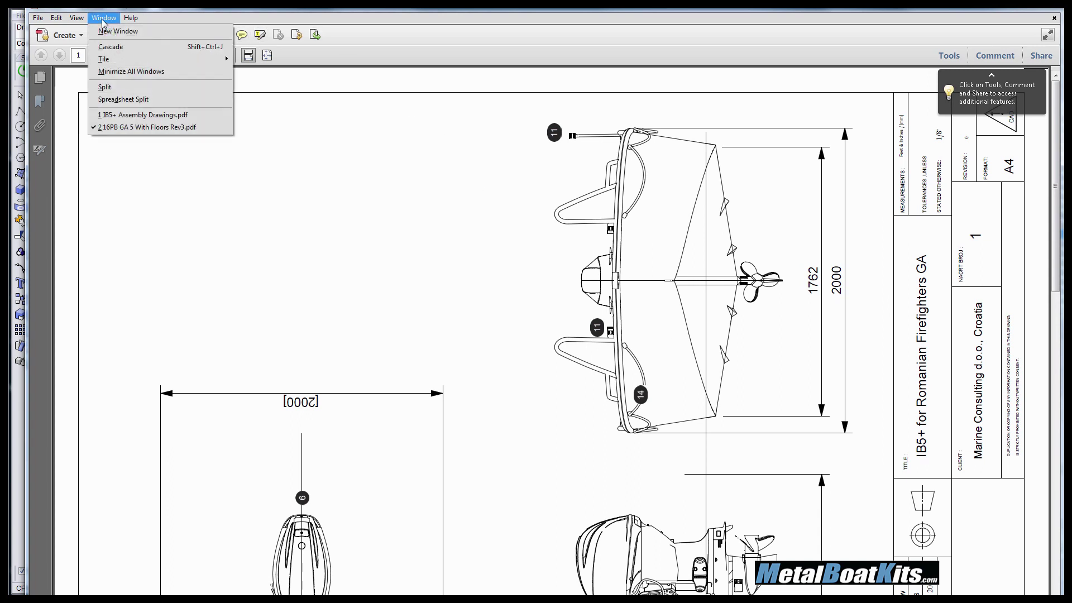
mouse_move(76, 20)
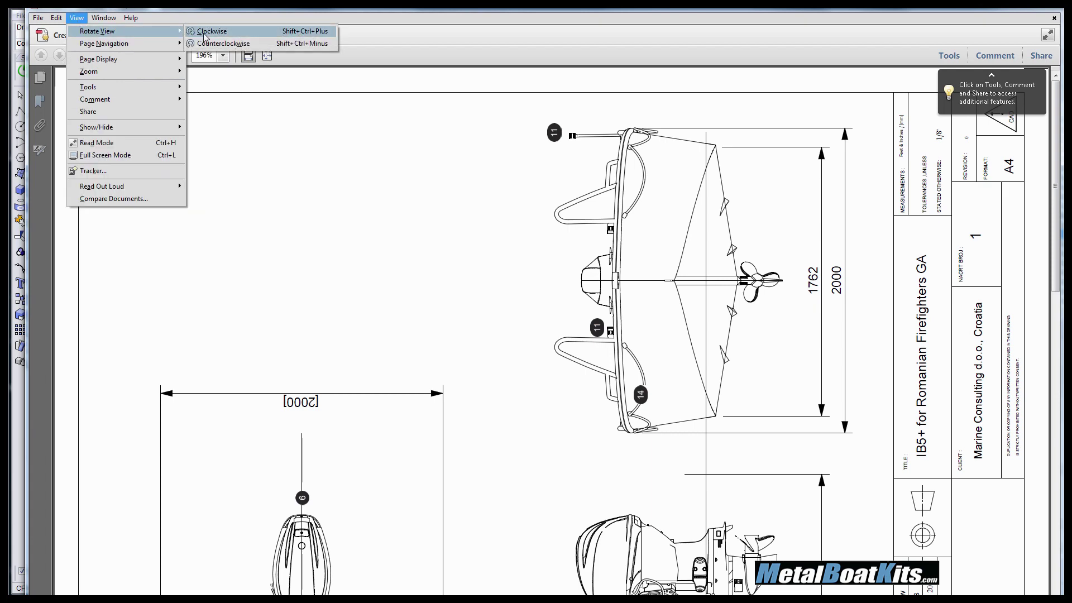
click(206, 32)
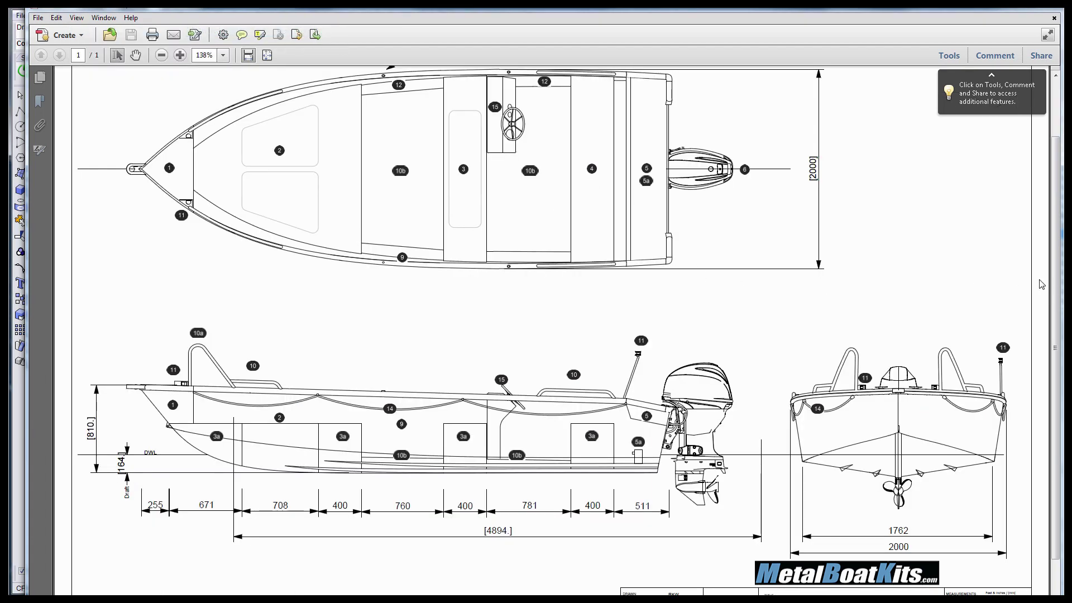
Step: Zoom the General Arrangement drawing to 400% magnification
scroll(1042, 212, up, 3)
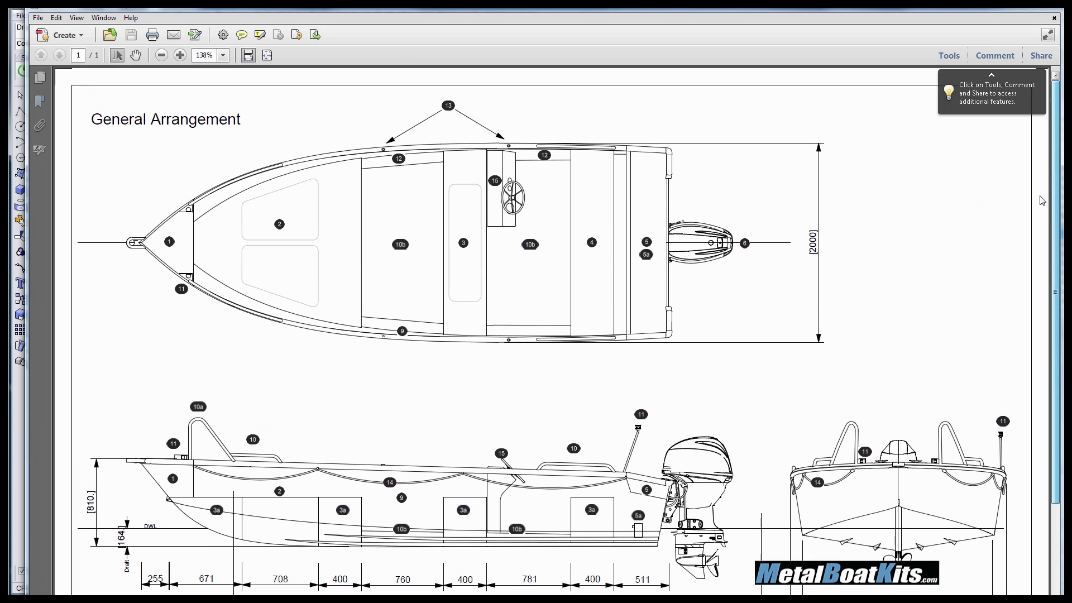
scroll(1042, 225, down, 5)
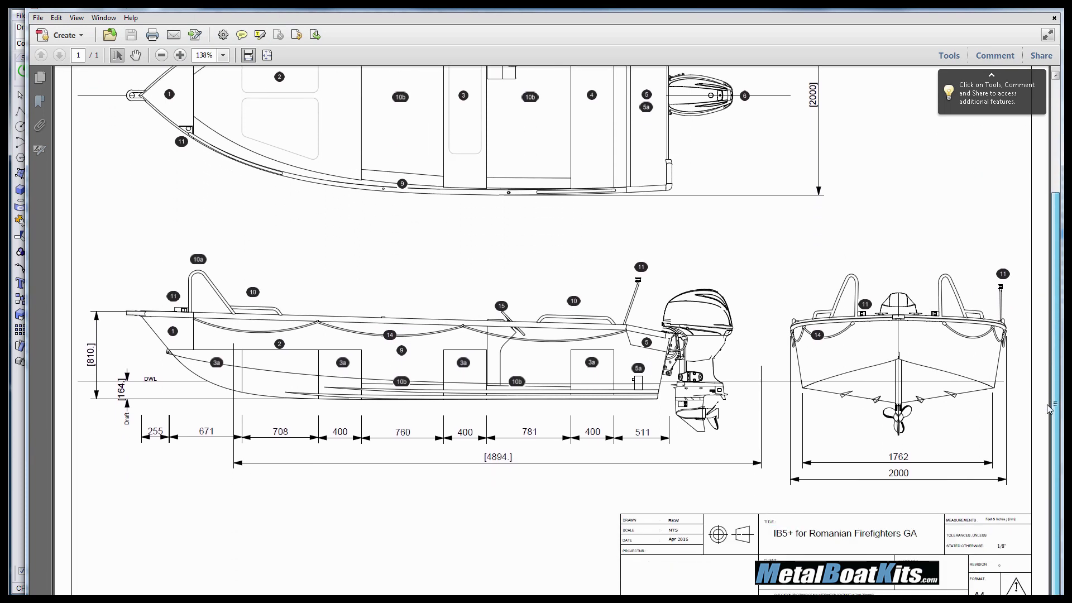
scroll(1047, 409, up, 5)
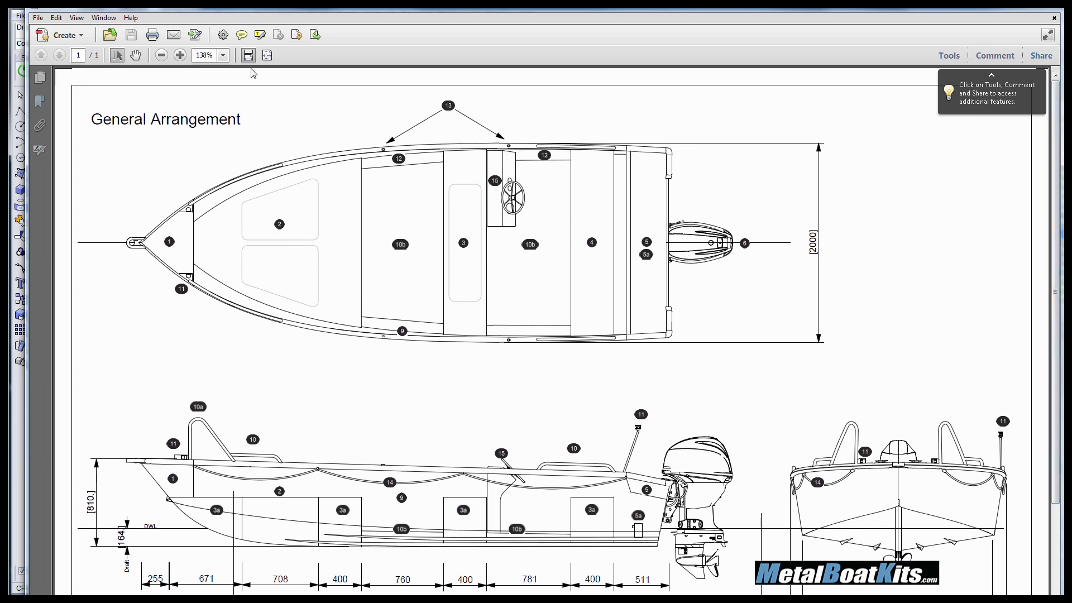
click(223, 55)
click(260, 170)
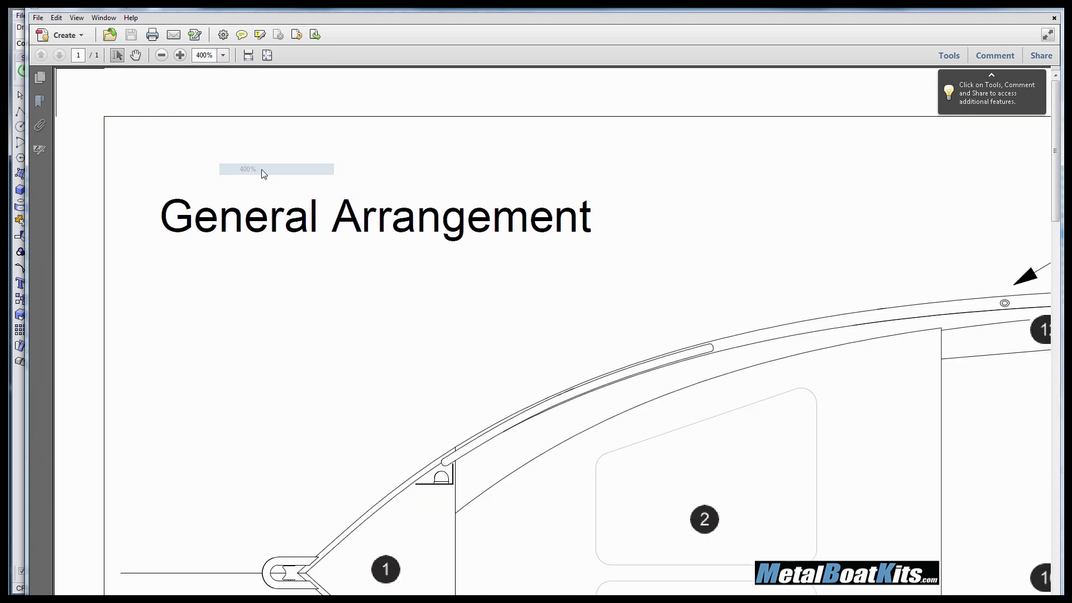
Step: Pan across the plan view to callouts 5, 5a, 11 and 2 at the bow
right_click(720, 387)
mouse_move(751, 313)
mouse_down()
mouse_move(682, 285)
mouse_move(568, 182)
mouse_move(376, 103)
mouse_move(125, 98)
mouse_move(49, 125)
mouse_move(49, 105)
mouse_up()
click(764, 310)
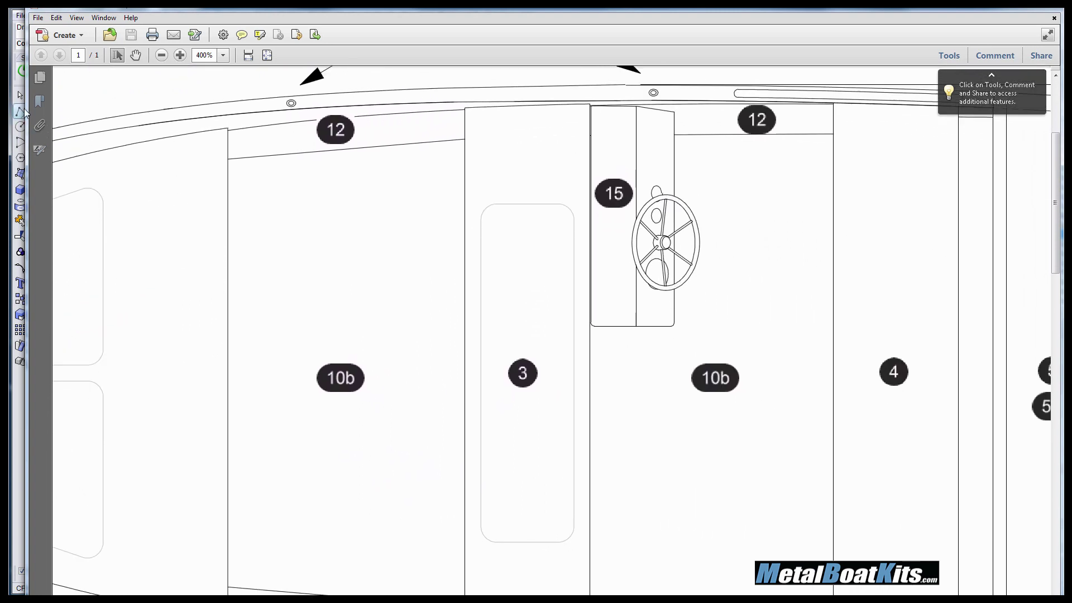
mouse_move(744, 265)
mouse_down()
mouse_move(735, 289)
mouse_move(619, 342)
mouse_move(591, 337)
mouse_up()
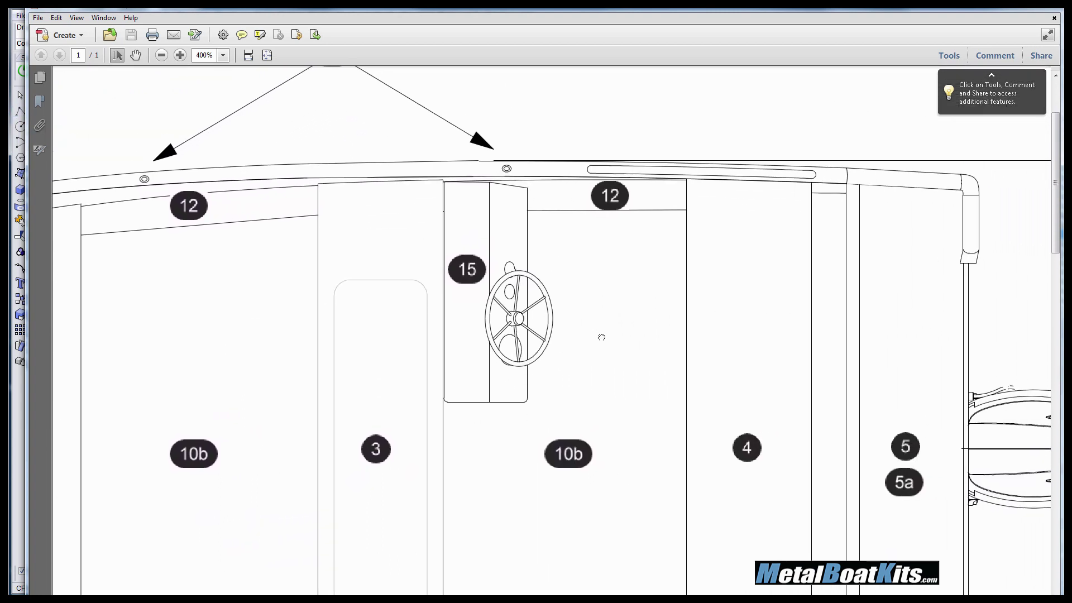
mouse_move(548, 304)
mouse_down()
mouse_move(807, 260)
mouse_move(817, 248)
mouse_up()
drag(506, 269, 744, 244)
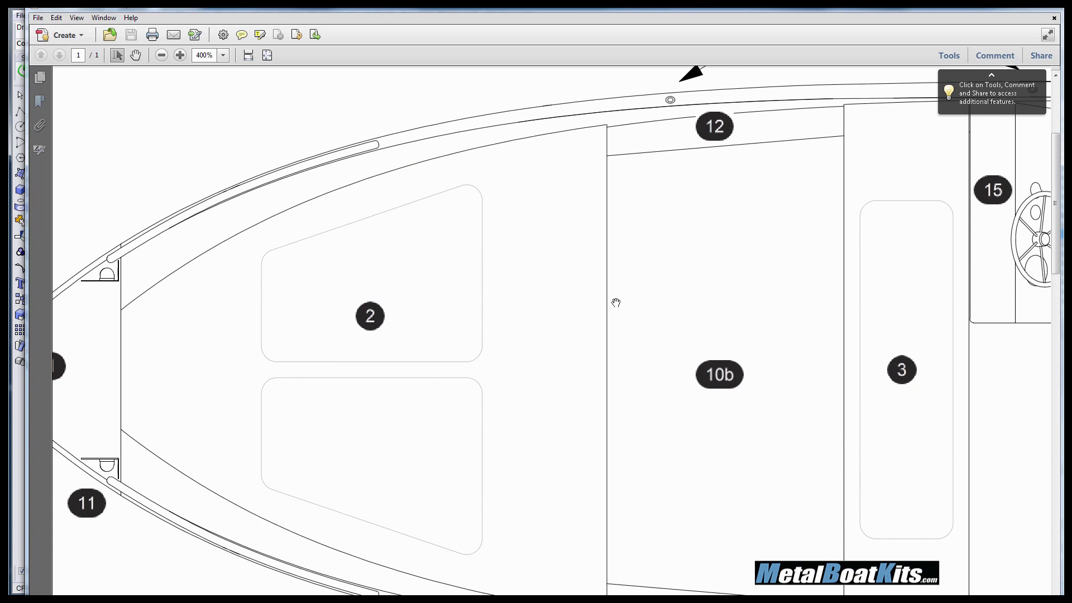